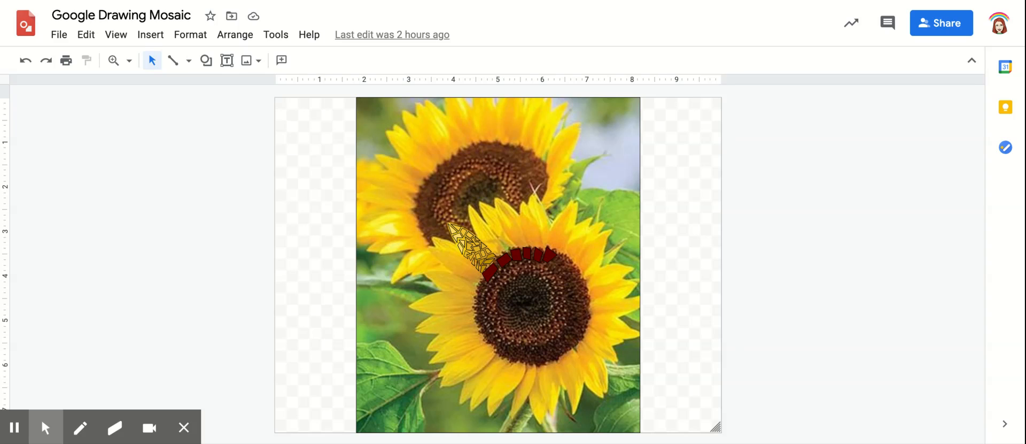
Delete the sunflower photo to view the mosaic tiles on their own, and undo the deletion.
{"action": "left_click", "coordinate": [372, 177]}
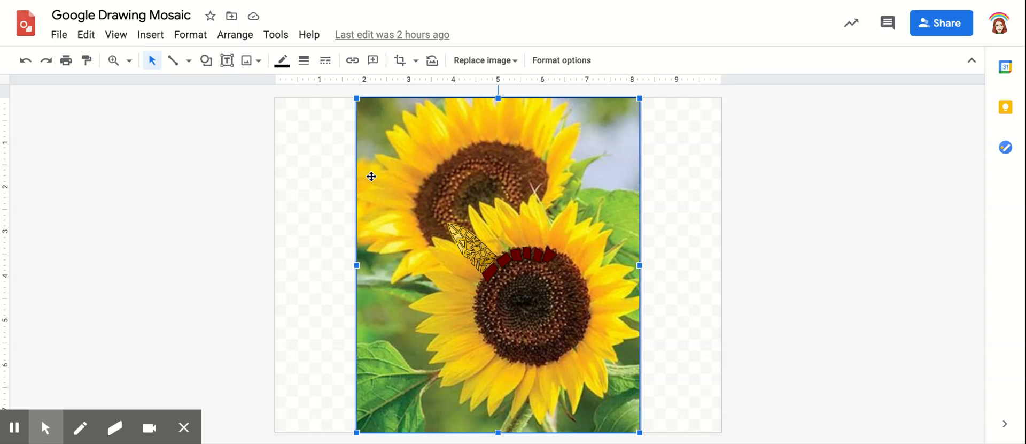
{"action": "key", "text": "Delete"}
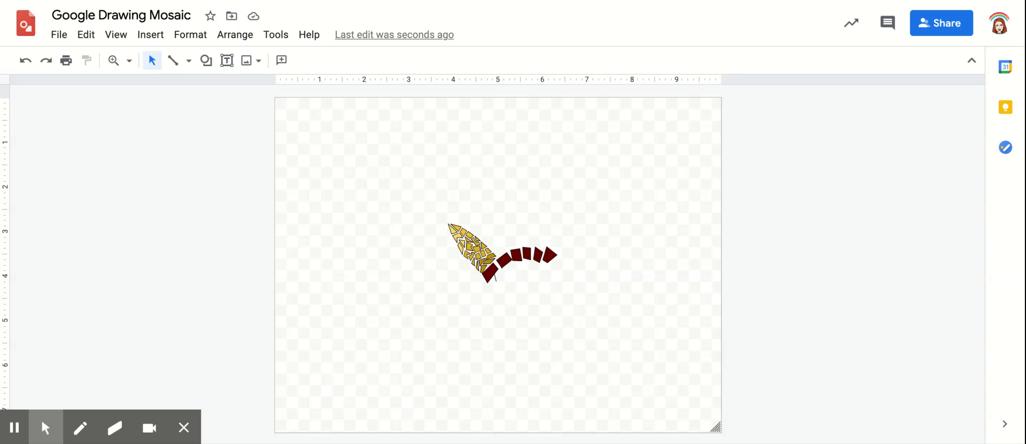
{"action": "left_click", "coordinate": [24, 63]}
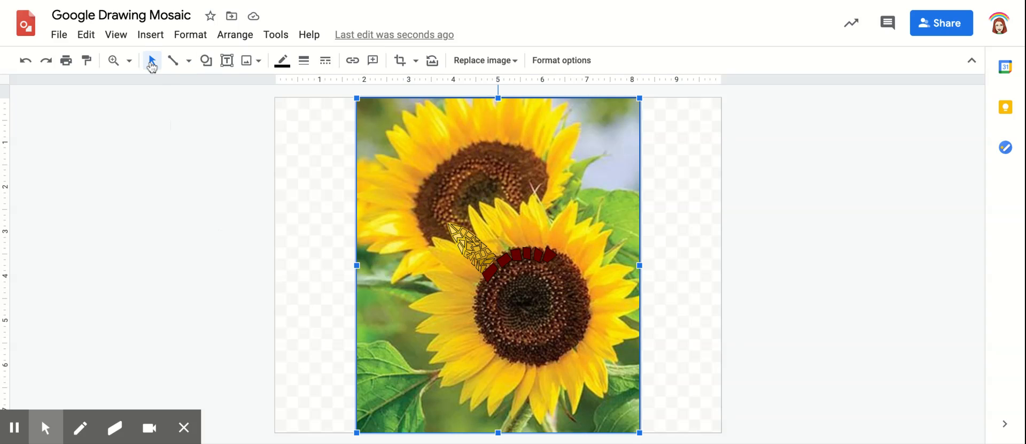
Select all the mosaic tiles together with the photo and make their outlines transparent.
{"action": "left_click", "coordinate": [114, 61]}
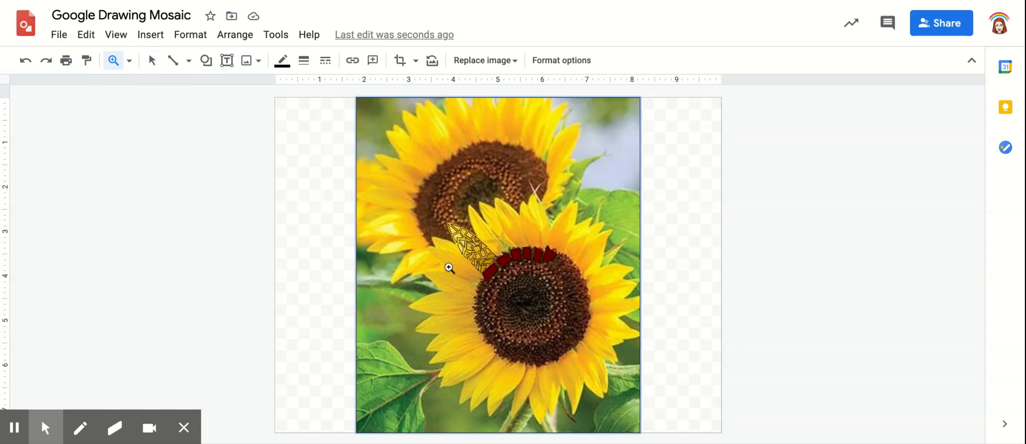
{"action": "left_click", "coordinate": [449, 268]}
{"action": "left_click", "coordinate": [152, 61]}
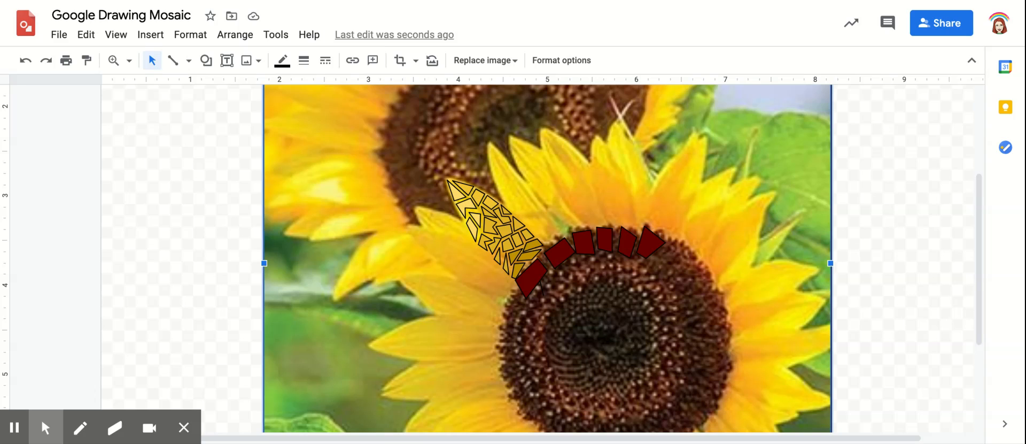
{"action": "left_click", "coordinate": [459, 195]}
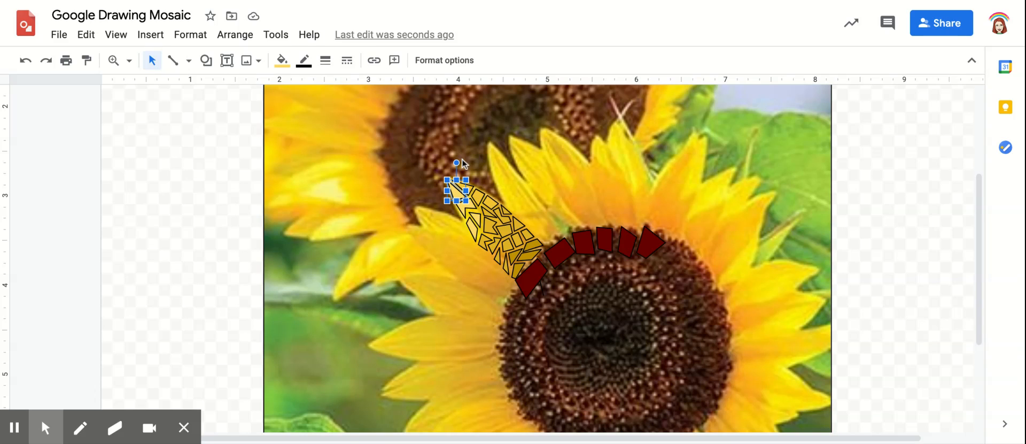
{"action": "left_click", "coordinate": [482, 186]}
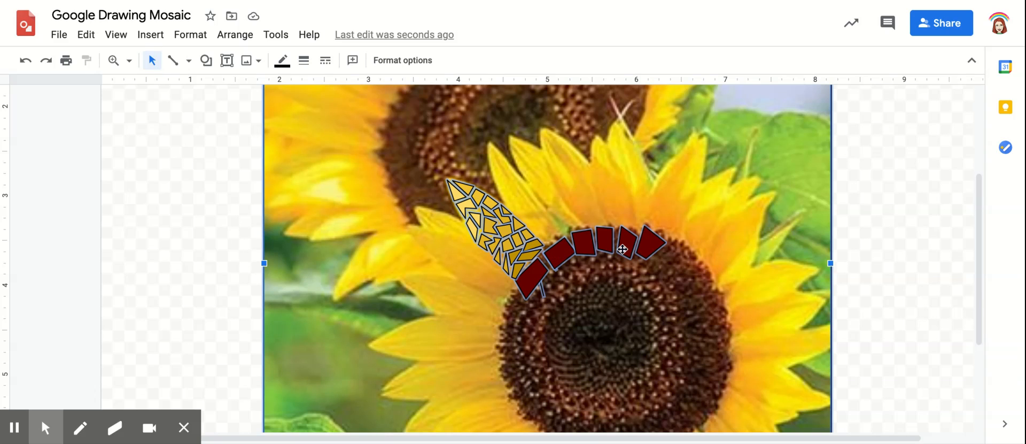
{"action": "left_click", "coordinate": [284, 62]}
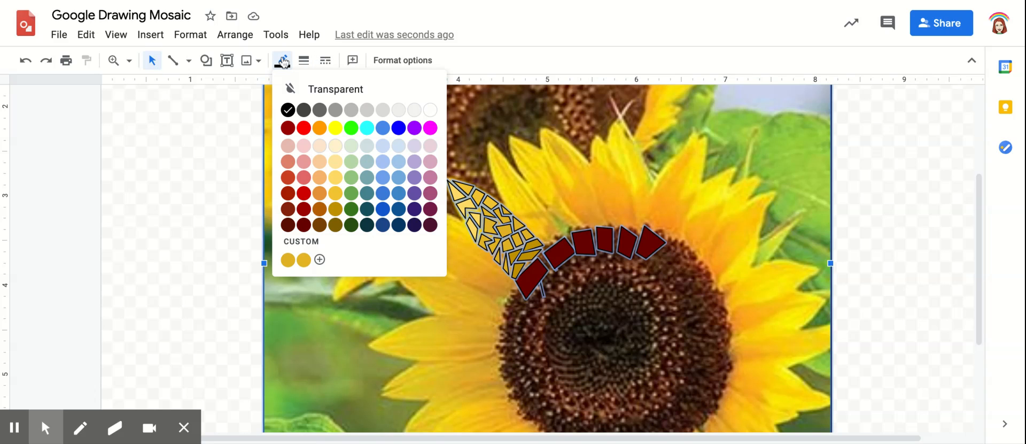
{"action": "left_click", "coordinate": [315, 92]}
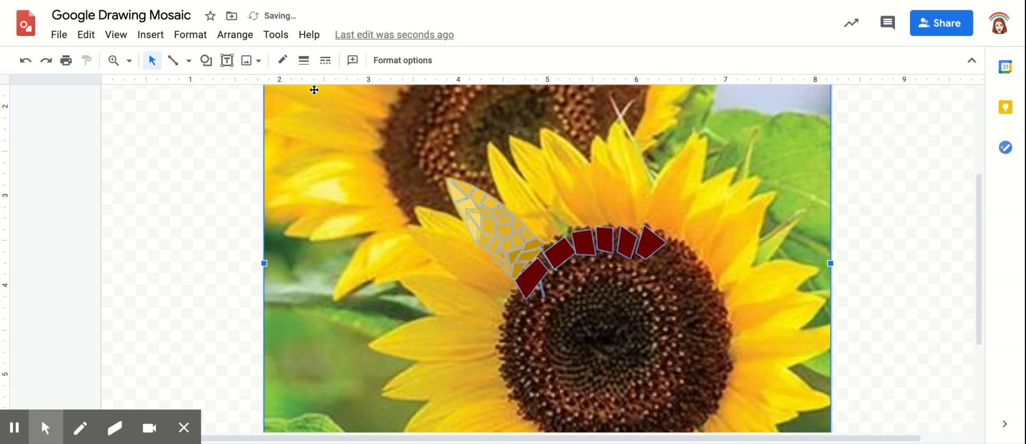
Try a dark green outline on all the selected objects, and set the outline back to transparent.
{"action": "left_click", "coordinate": [280, 60]}
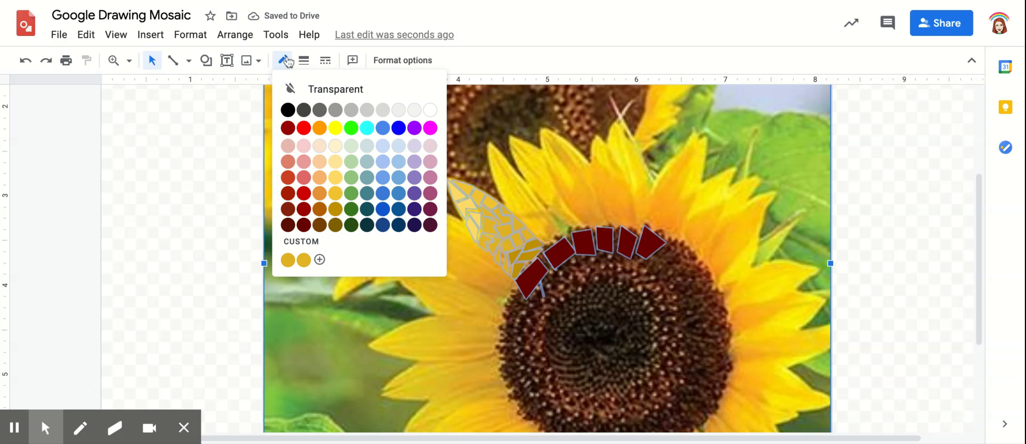
{"action": "left_click", "coordinate": [352, 209]}
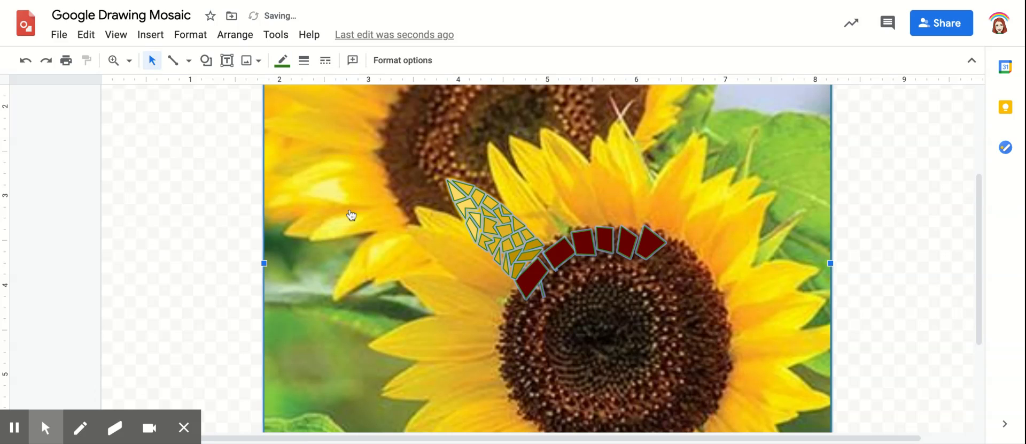
{"action": "left_click", "coordinate": [285, 63]}
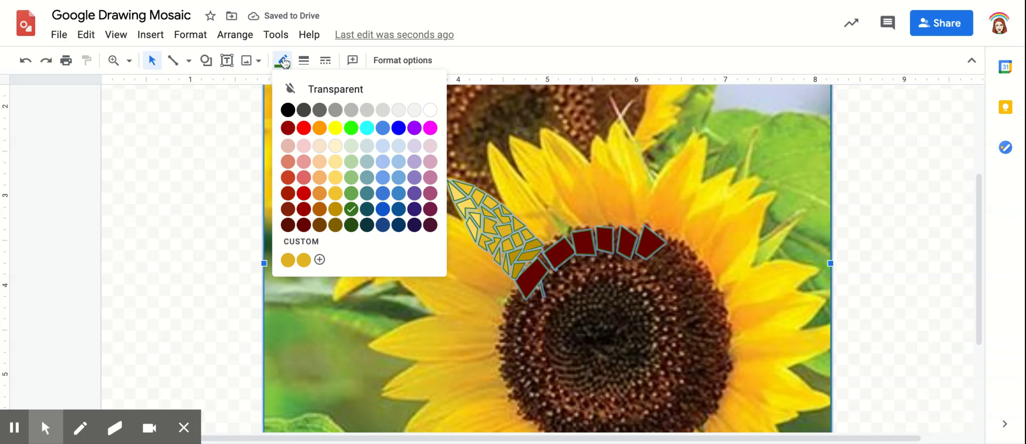
{"action": "left_click", "coordinate": [297, 90]}
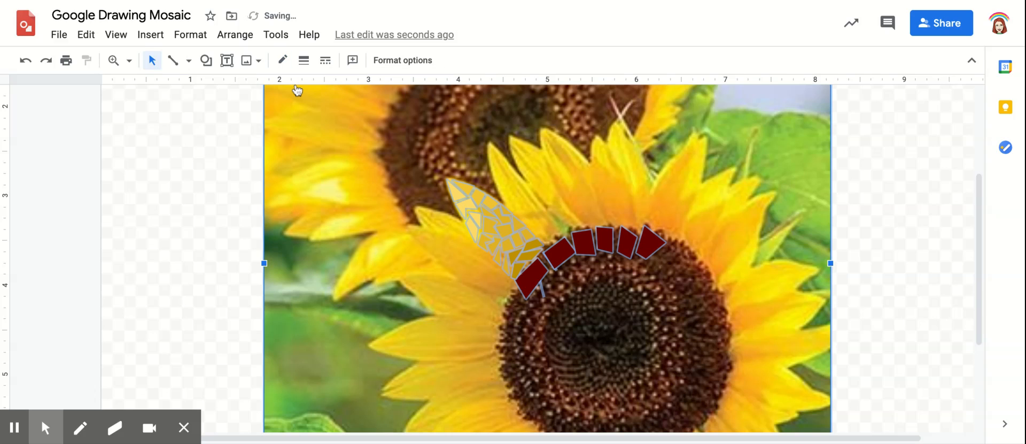
{"action": "left_click", "coordinate": [215, 149]}
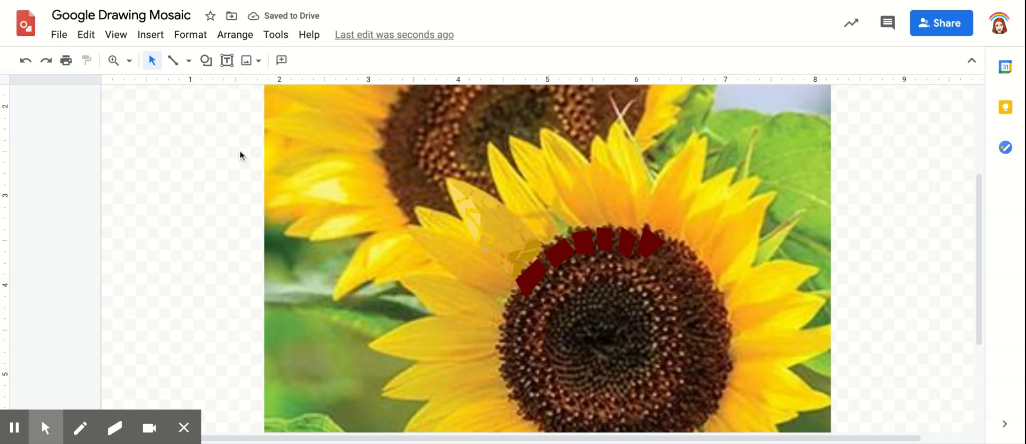
Remove the background photo to check the borderless tiles, and undo the removal.
{"action": "left_click", "coordinate": [331, 182]}
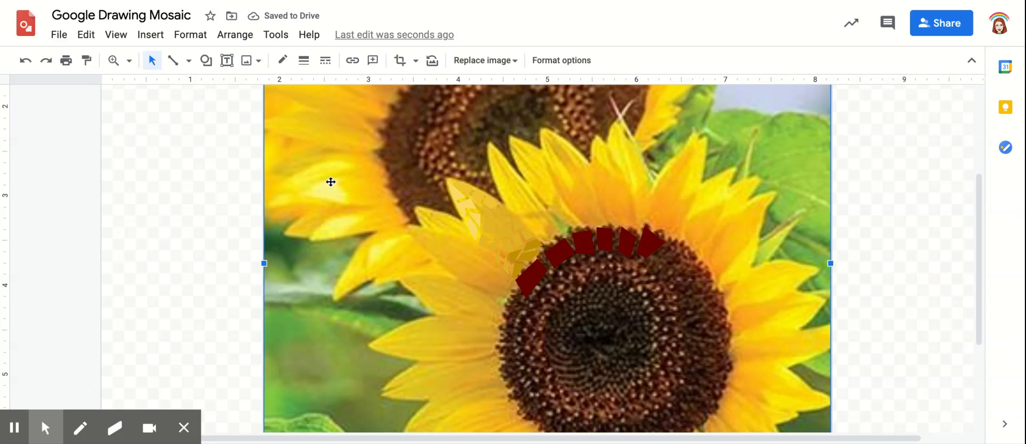
{"action": "key", "text": "Delete"}
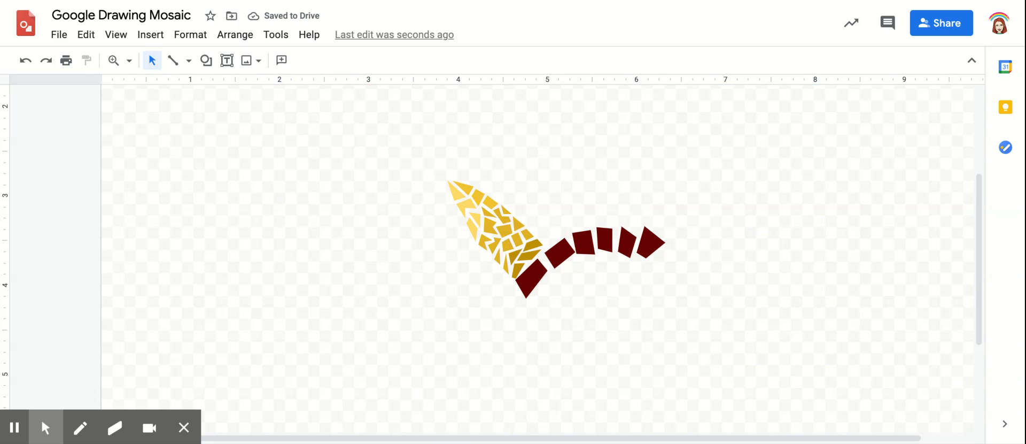
{"action": "left_click", "coordinate": [26, 61]}
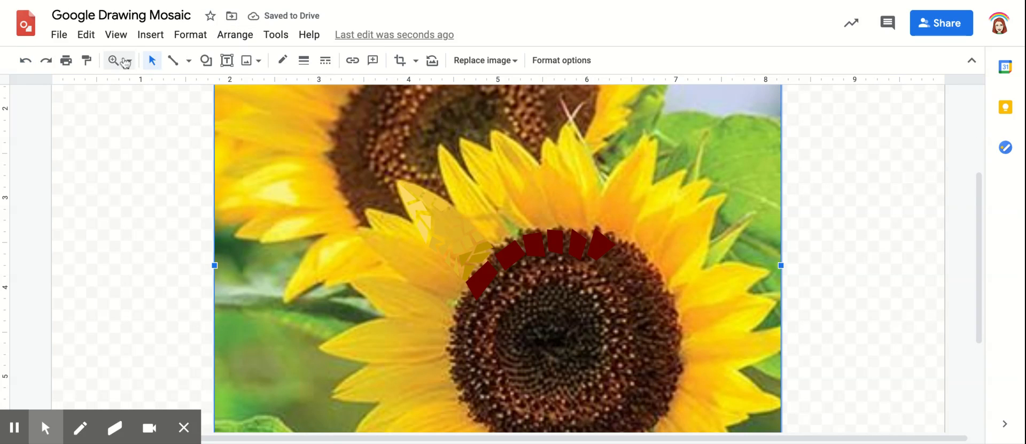
Draw a rectangle covering the whole canvas and adjust its upper-left corner to the canvas corner.
{"action": "left_click", "coordinate": [130, 60]}
{"action": "left_click", "coordinate": [141, 87]}
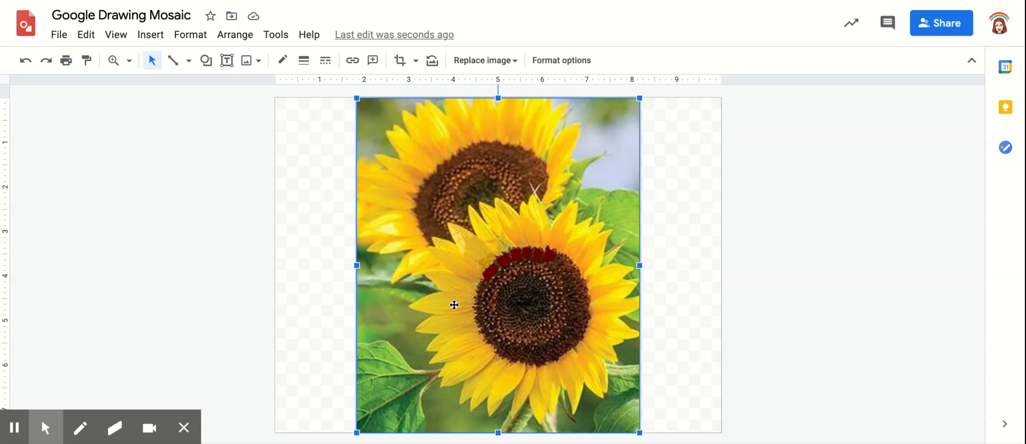
{"action": "left_click", "coordinate": [206, 62]}
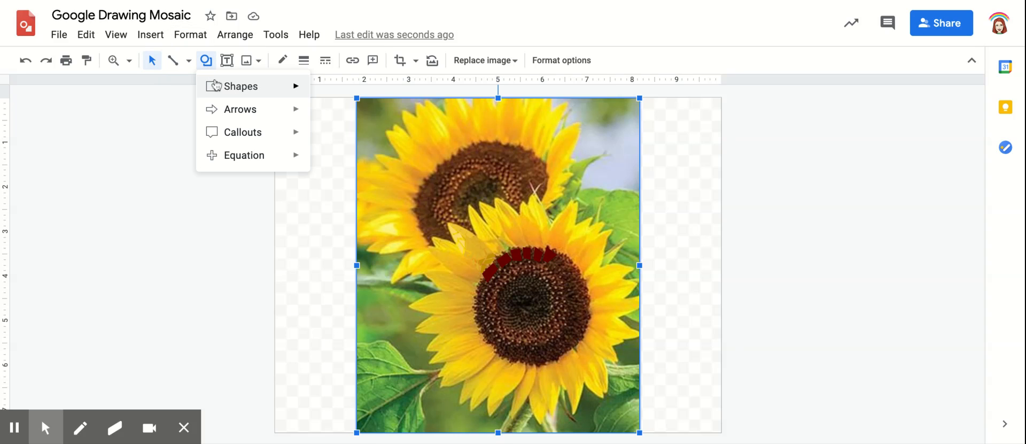
{"action": "mouse_move", "coordinate": [216, 88]}
{"action": "left_click", "coordinate": [321, 91]}
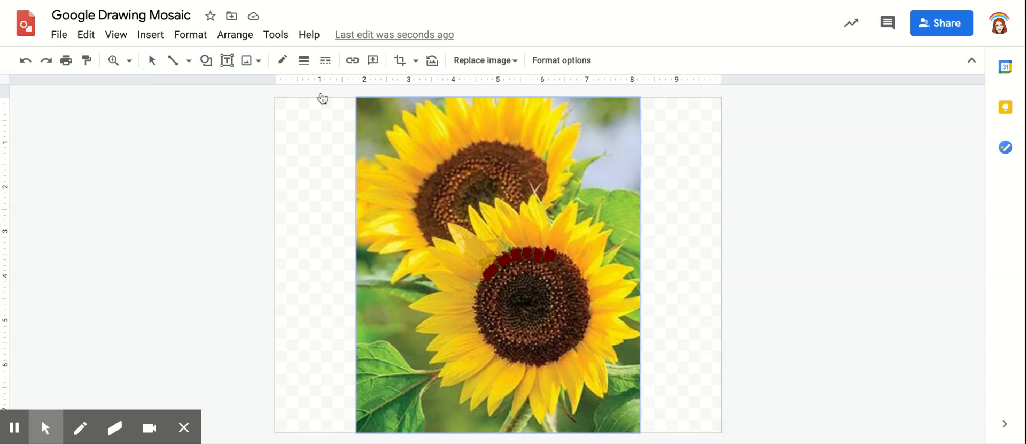
{"action": "left_click_drag", "start_coordinate": [276, 98], "coordinate": [723, 434]}
{"action": "left_click", "coordinate": [145, 208]}
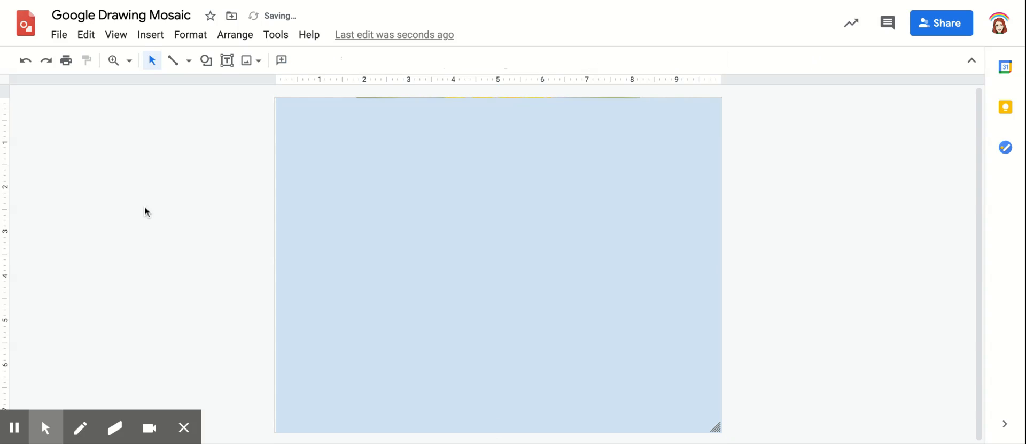
{"action": "left_click", "coordinate": [348, 112]}
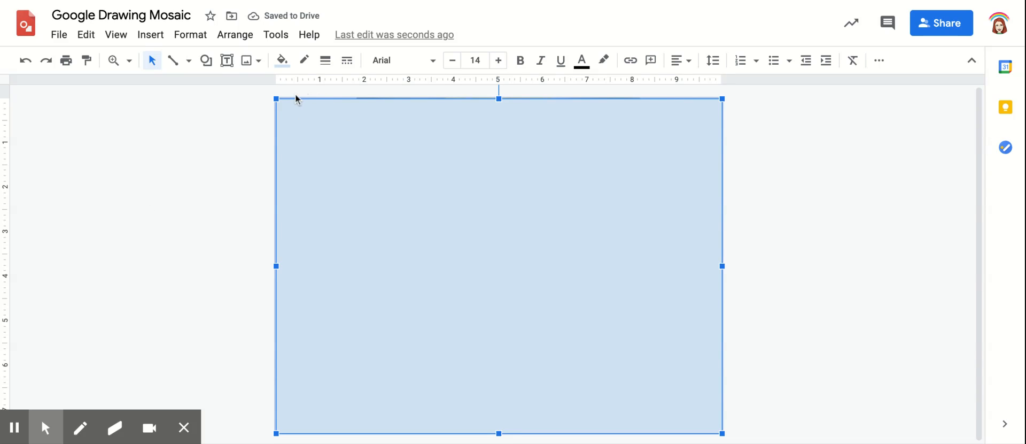
{"action": "left_click_drag", "start_coordinate": [275, 97], "coordinate": [275, 98]}
{"action": "left_click", "coordinate": [211, 126]}
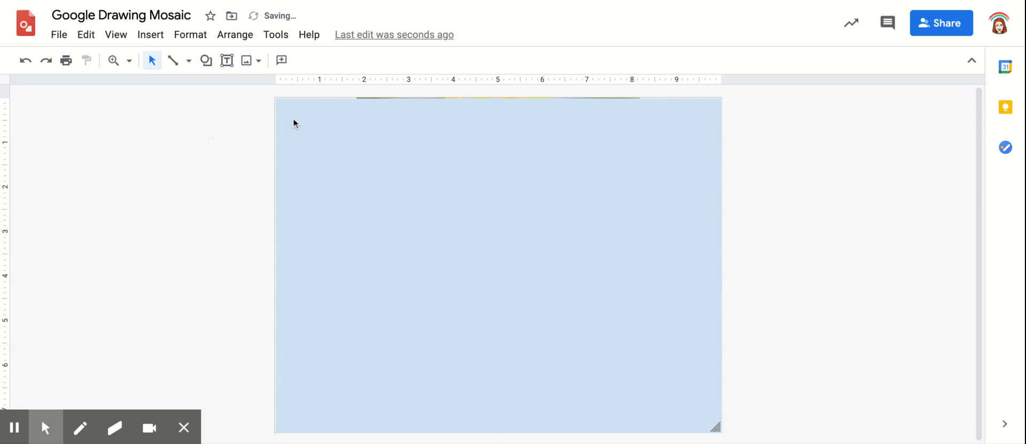
Send the canvas-sized light blue rectangle to the back, behind the photo and the tiles.
{"action": "left_click", "coordinate": [236, 35]}
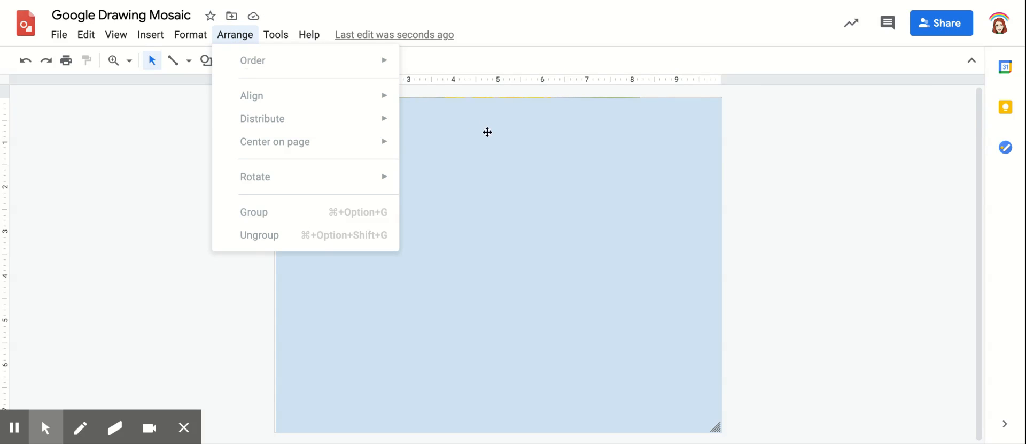
{"action": "left_click", "coordinate": [486, 138]}
{"action": "left_click", "coordinate": [247, 35]}
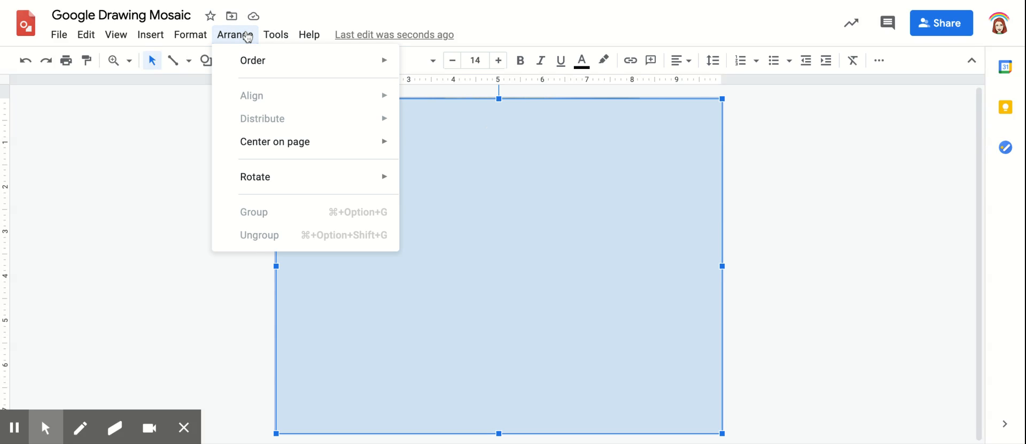
{"action": "mouse_move", "coordinate": [250, 59]}
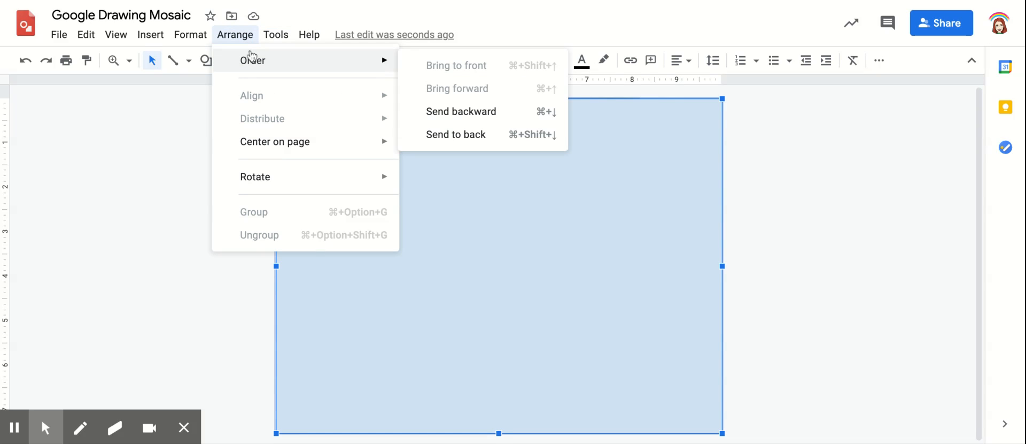
{"action": "left_click", "coordinate": [439, 140]}
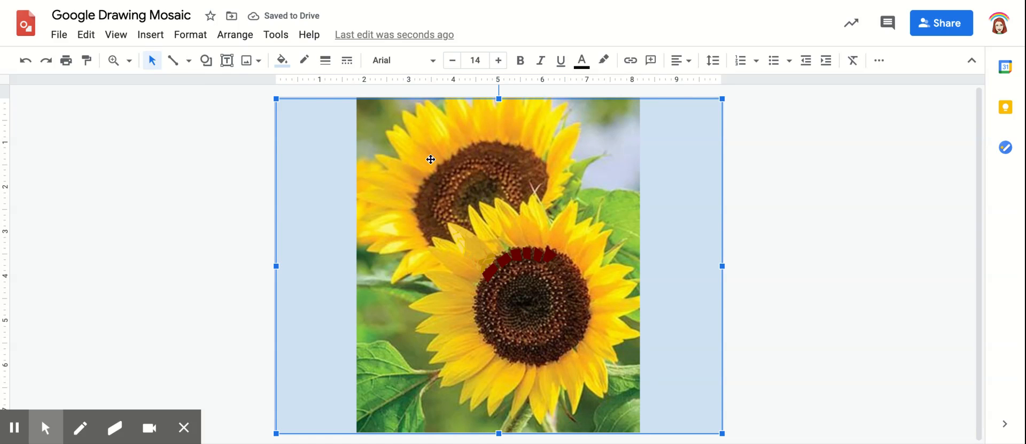
Delete the photo to examine the tiles against the light blue background up close, and undo the deletion.
{"action": "left_click", "coordinate": [428, 163]}
{"action": "key", "text": "Delete"}
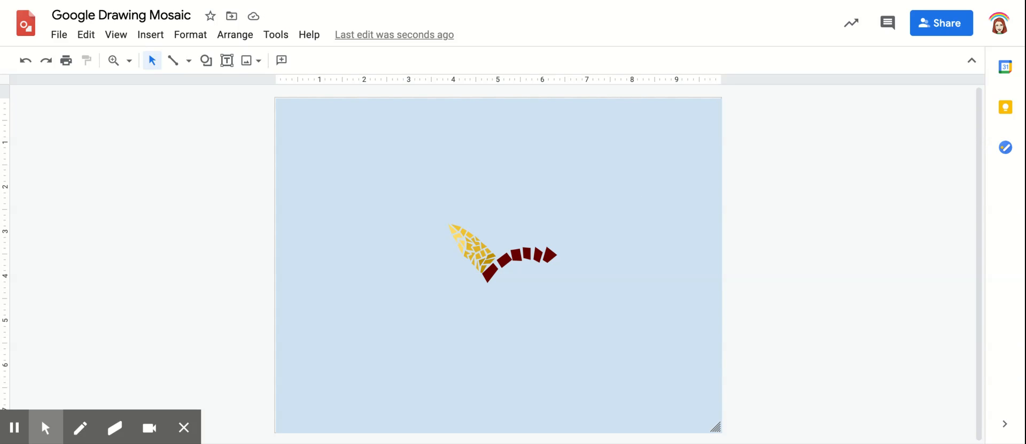
{"action": "left_click", "coordinate": [113, 60]}
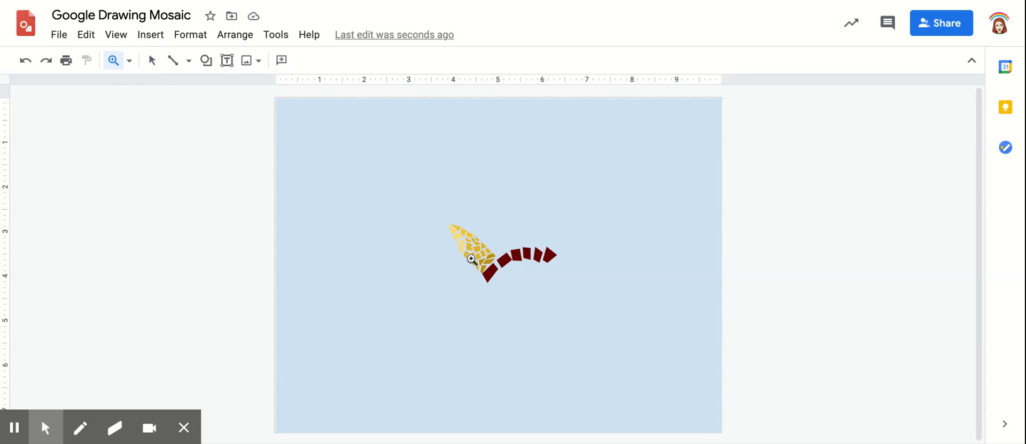
{"action": "left_click", "coordinate": [471, 260]}
{"action": "left_click", "coordinate": [470, 259]}
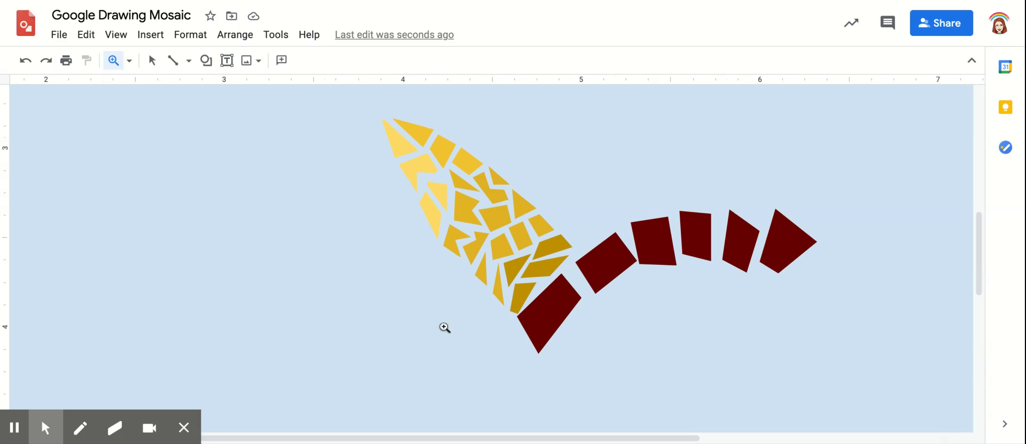
{"action": "left_click", "coordinate": [316, 175]}
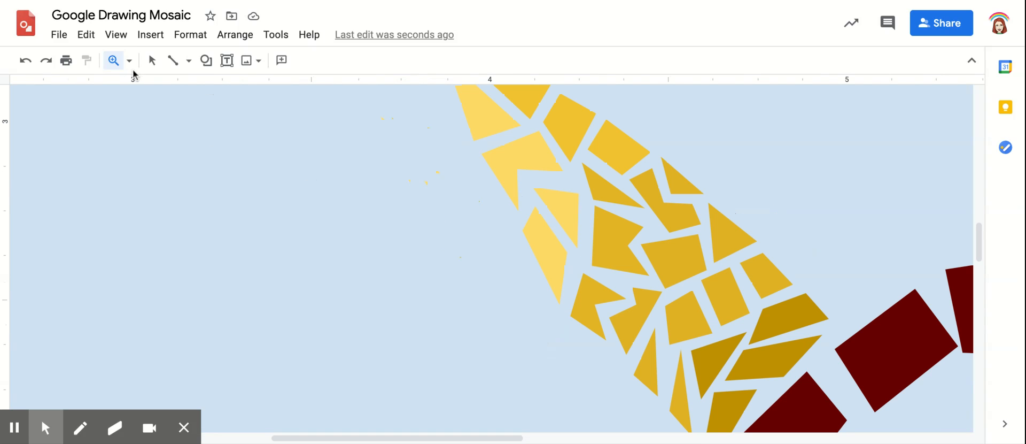
{"action": "left_click", "coordinate": [25, 65]}
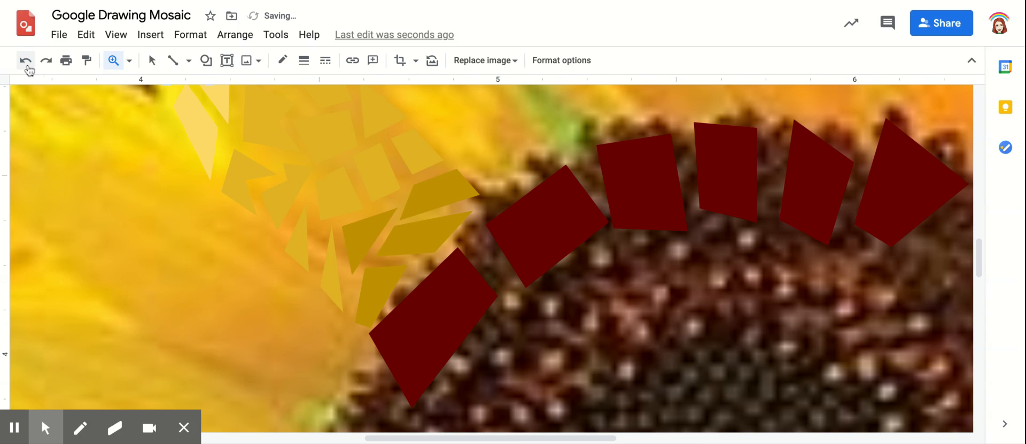
Delete the sunflower reference photo, leaving the tiles over the light blue background rectangle.
{"action": "left_click", "coordinate": [130, 63]}
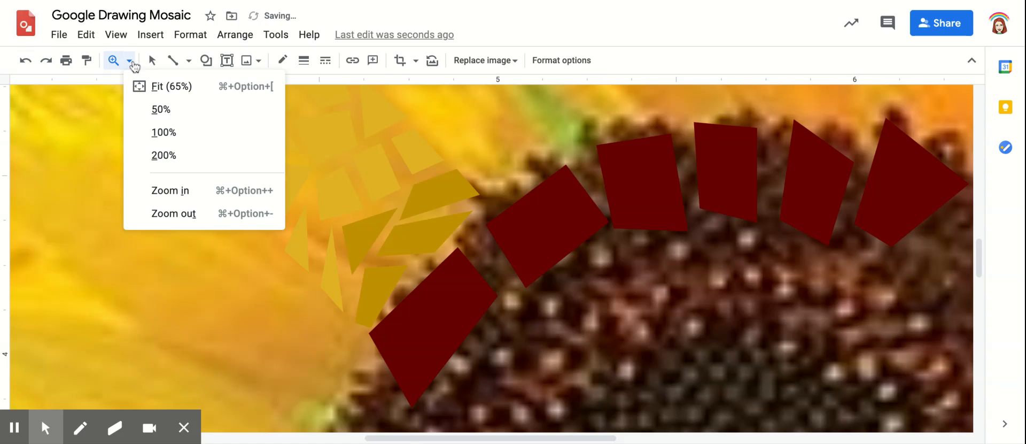
{"action": "left_click", "coordinate": [150, 115]}
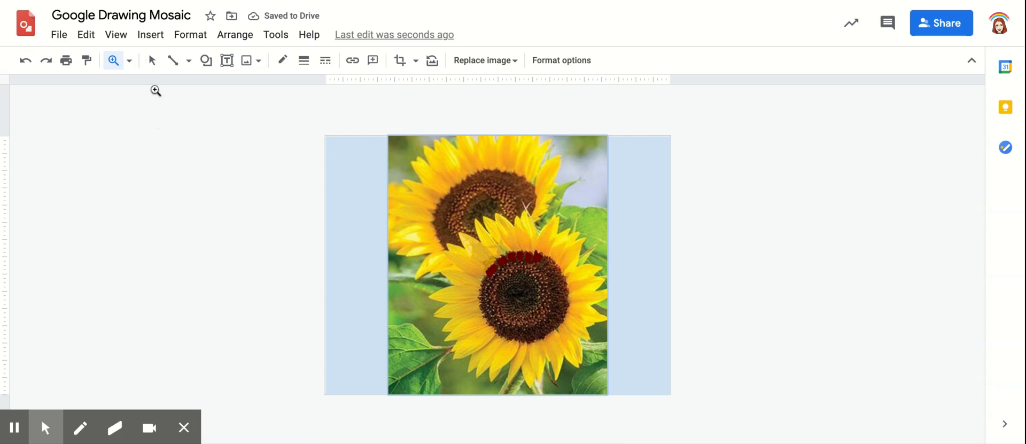
{"action": "left_click", "coordinate": [499, 270]}
{"action": "left_click", "coordinate": [502, 270]}
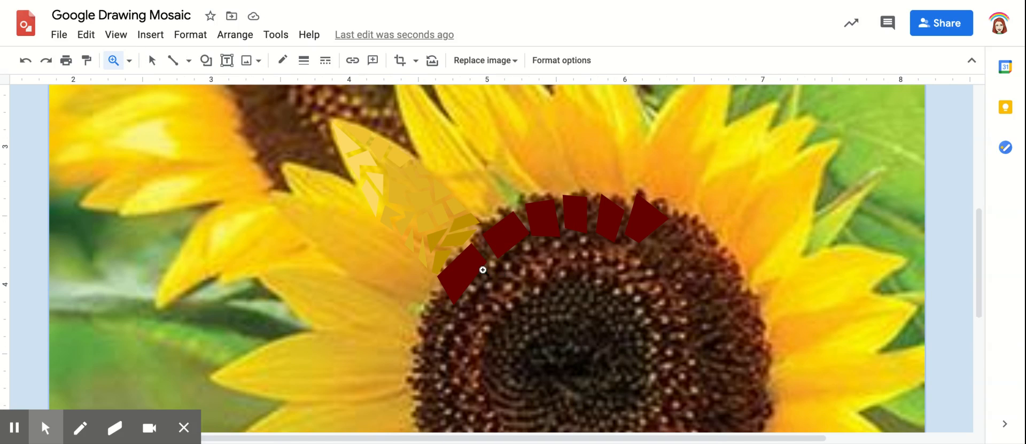
{"action": "left_click", "coordinate": [152, 60]}
{"action": "left_click", "coordinate": [152, 112]}
{"action": "key", "text": "Delete"}
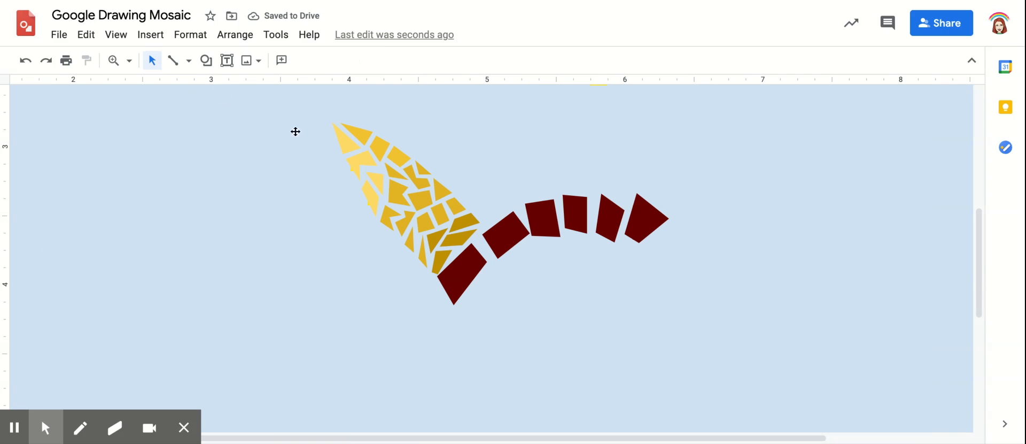
Try black, dark green and white in turn as the fill colour of the background rectangle behind the tiles.
{"action": "left_click", "coordinate": [243, 177]}
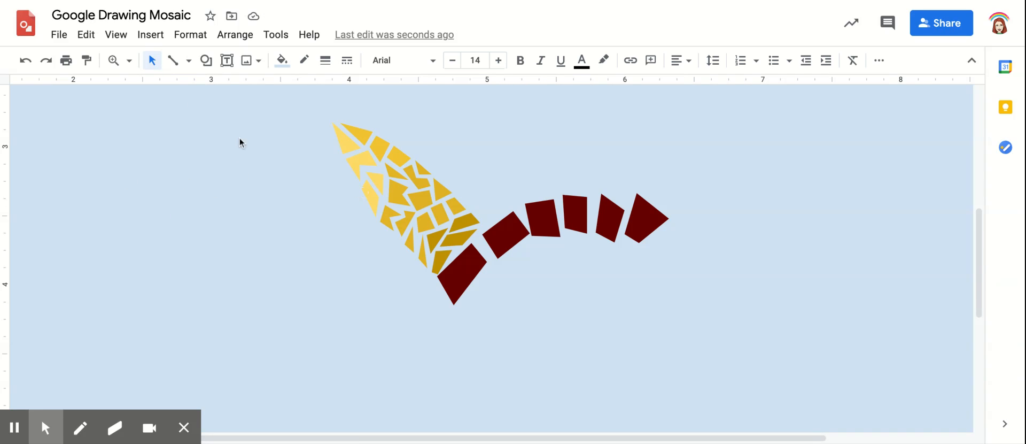
{"action": "left_click", "coordinate": [280, 62]}
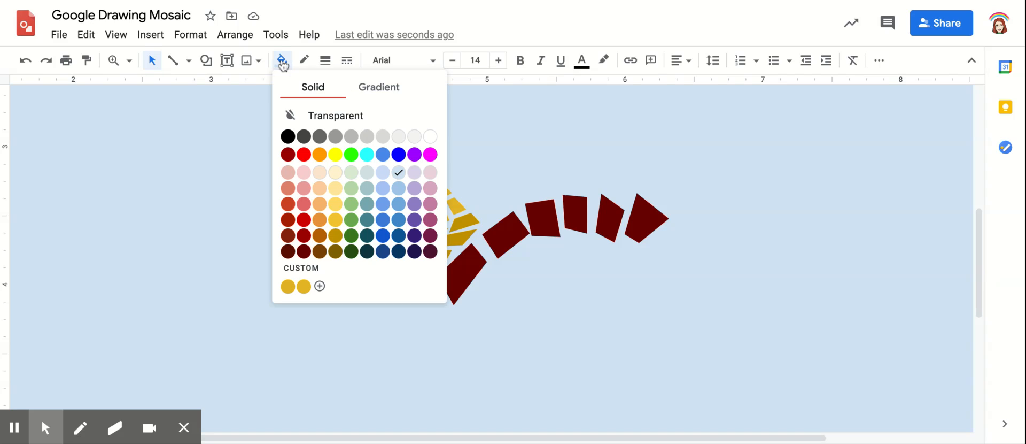
{"action": "left_click", "coordinate": [288, 137]}
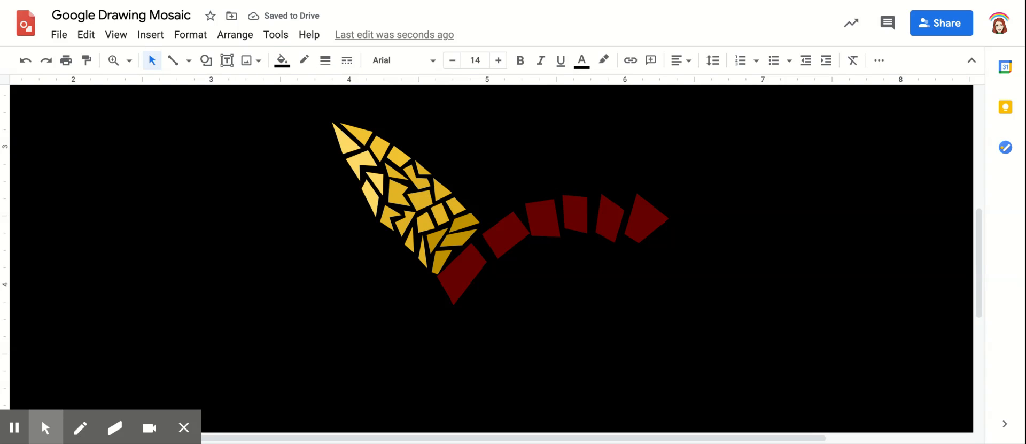
{"action": "left_click", "coordinate": [282, 60]}
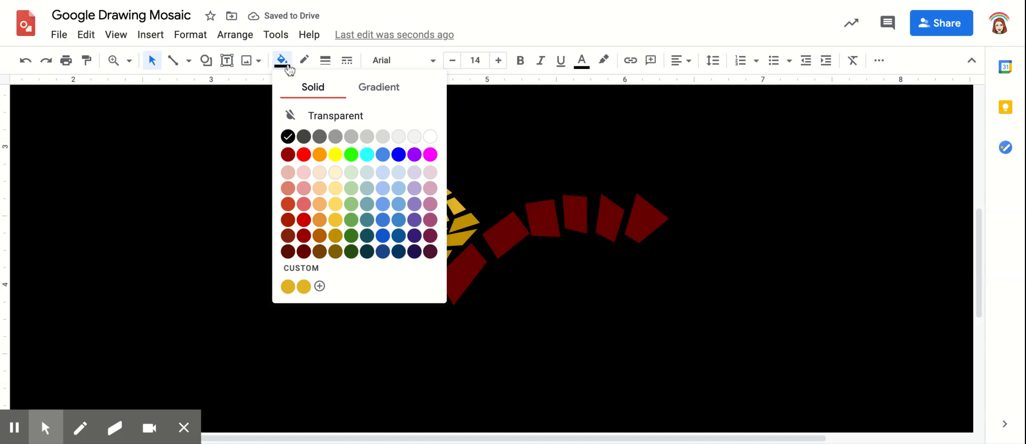
{"action": "left_click", "coordinate": [352, 238]}
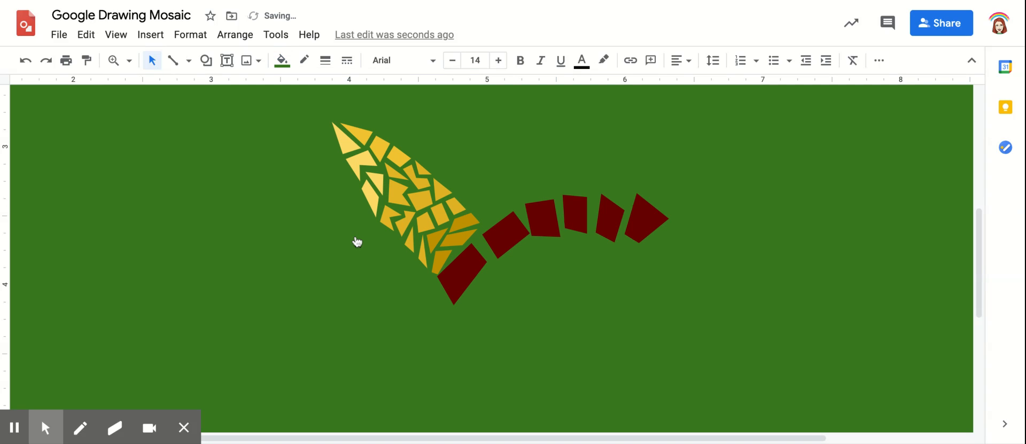
{"action": "left_click", "coordinate": [278, 69]}
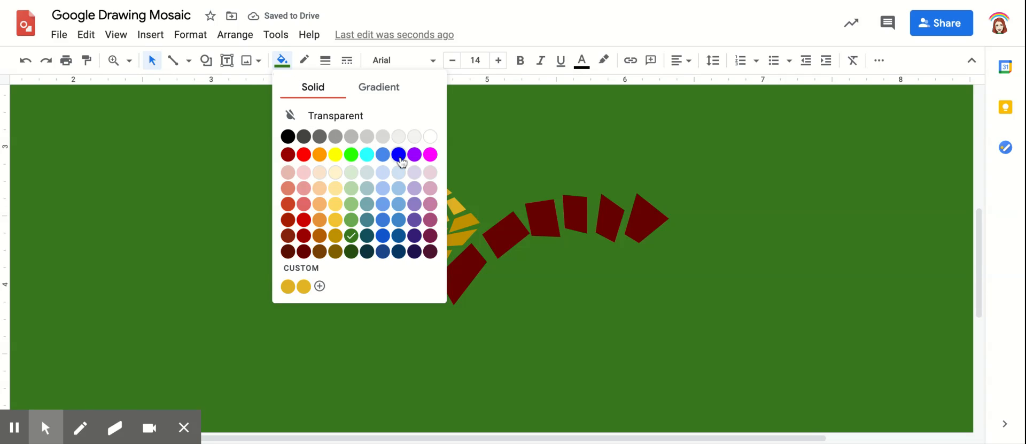
{"action": "left_click", "coordinate": [430, 137]}
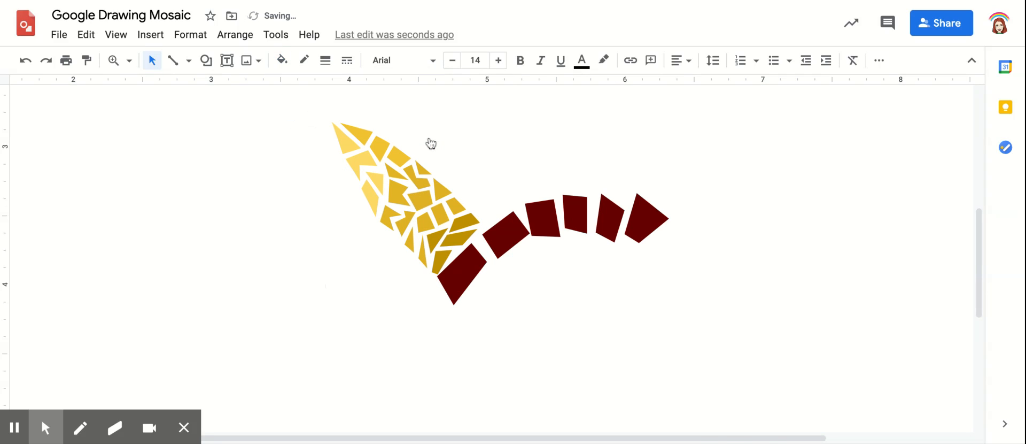
Fill the background rectangle with dark teal and check the whole drawing.
{"action": "left_click", "coordinate": [282, 61]}
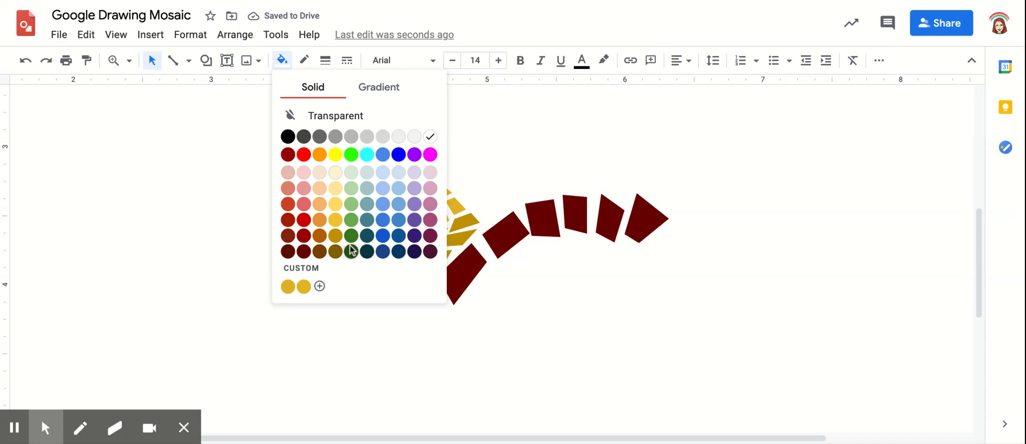
{"action": "left_click", "coordinate": [367, 235]}
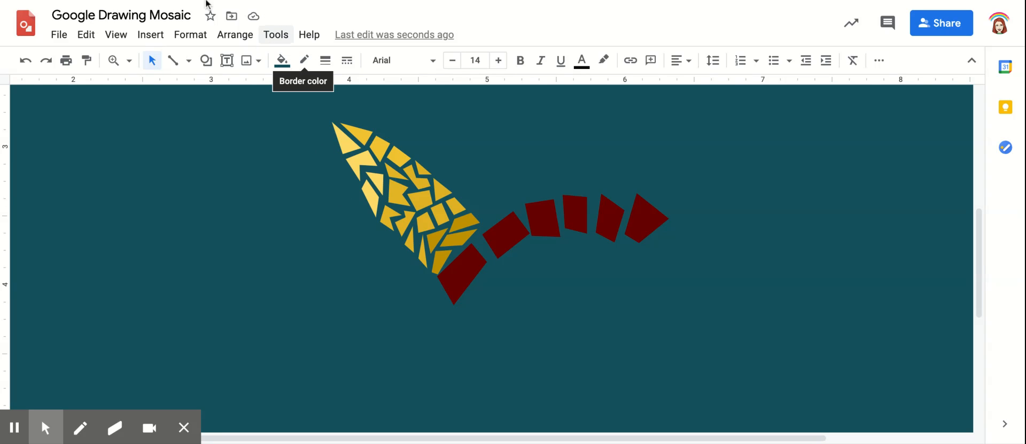
{"action": "left_click", "coordinate": [129, 61]}
{"action": "left_click", "coordinate": [139, 91]}
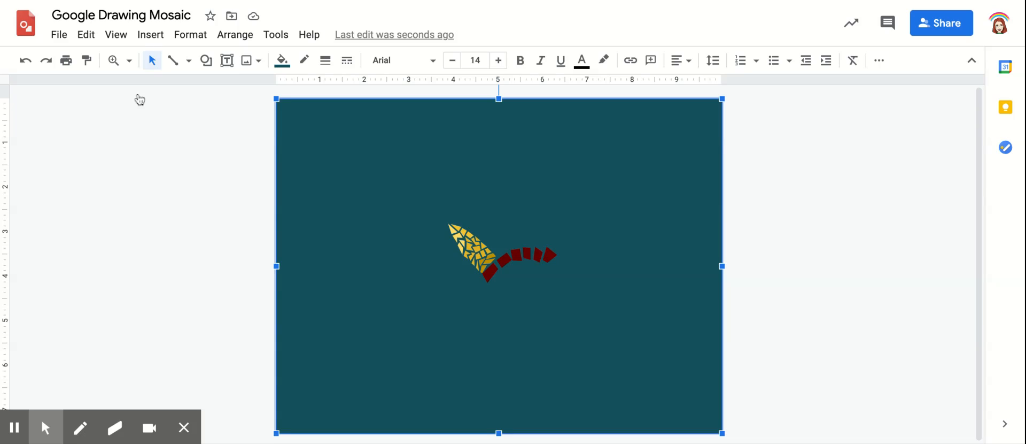